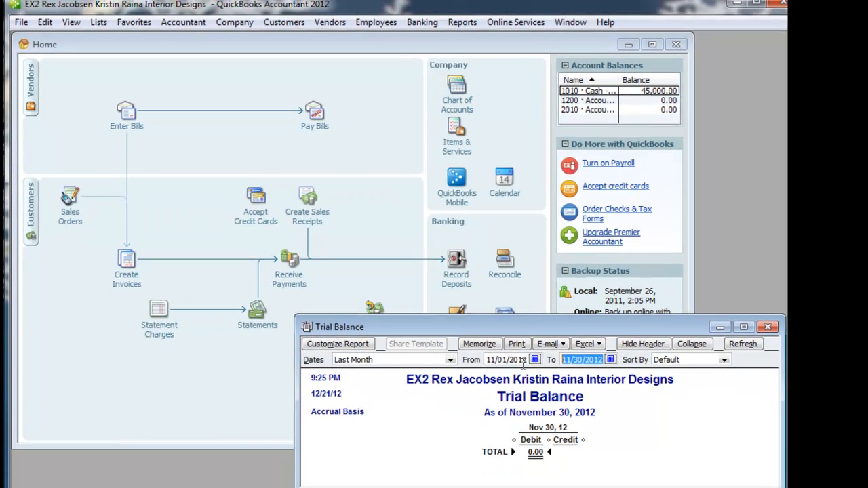
Set the Trial Balance report's end date to 01/31/2013
text(01312013)
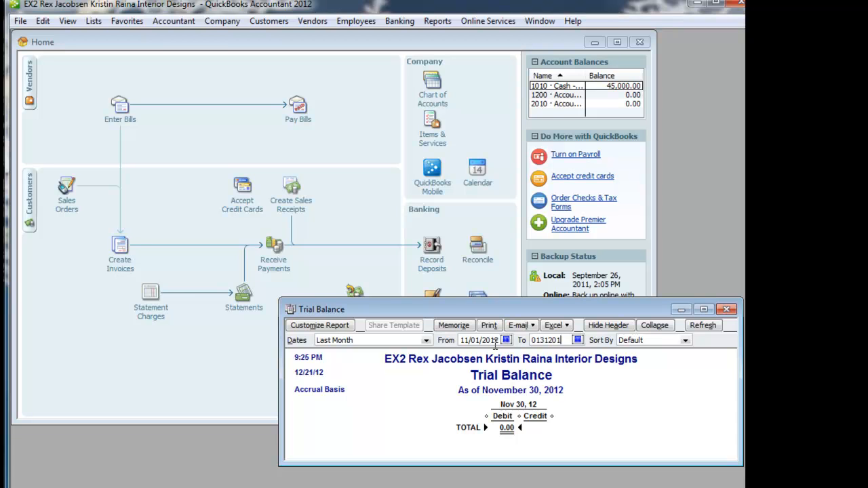
key(Tab)
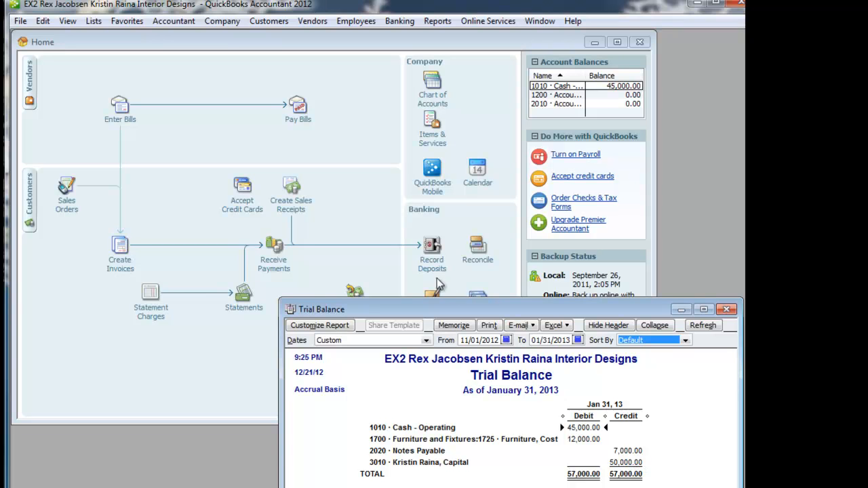
Start a general journal entry dated 01/31/2013 with a 50.00 debit to 1305 Office Supplies
click(226, 21)
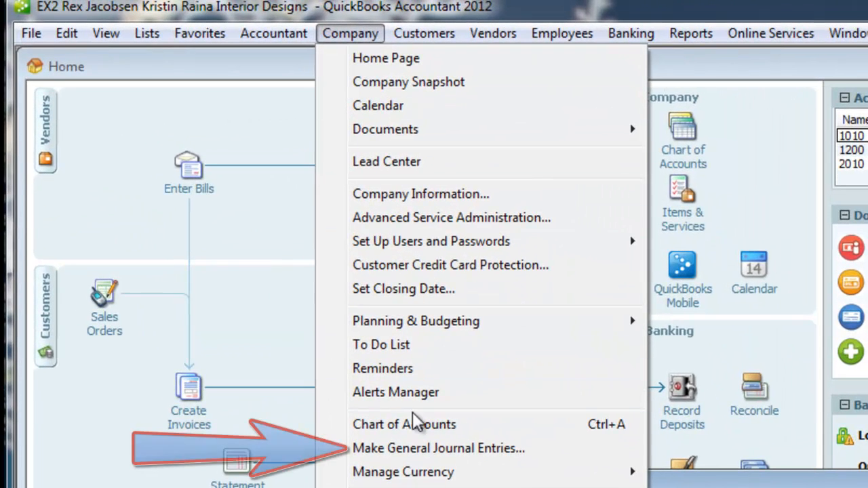
click(411, 448)
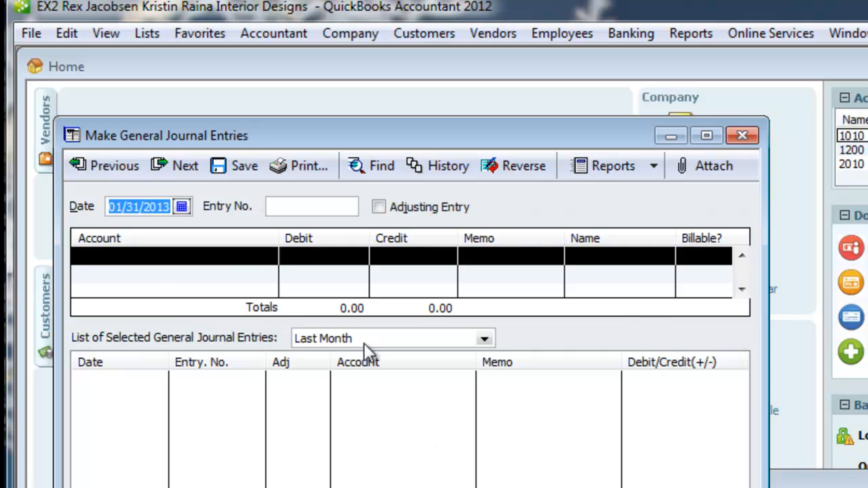
click(272, 257)
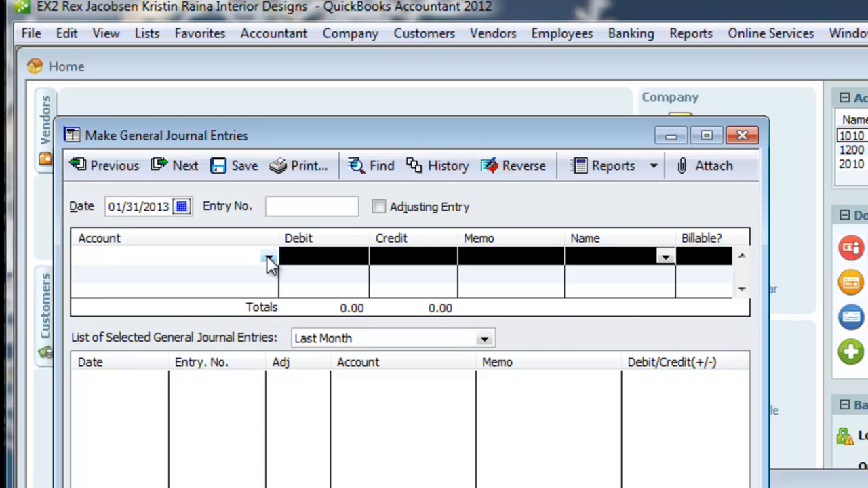
click(269, 260)
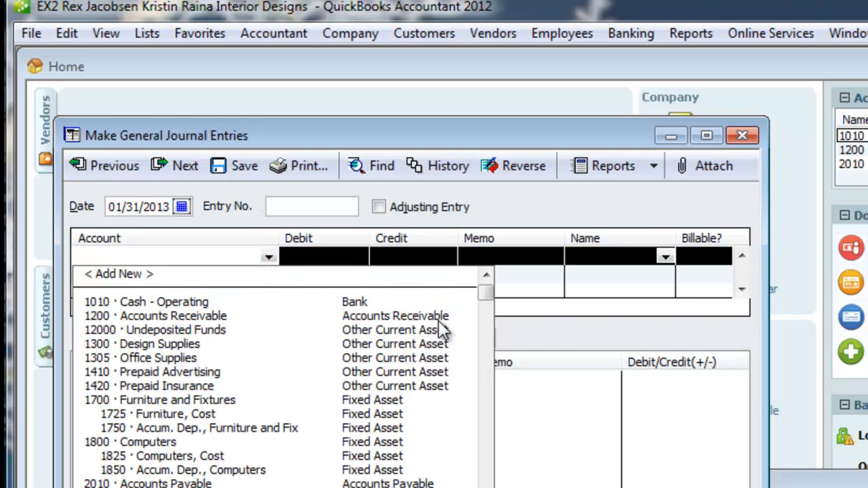
click(168, 358)
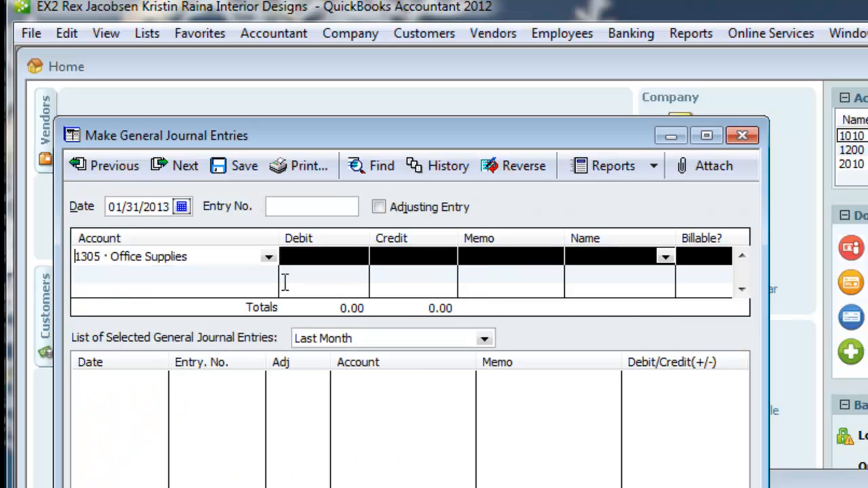
click(311, 261)
text(50)
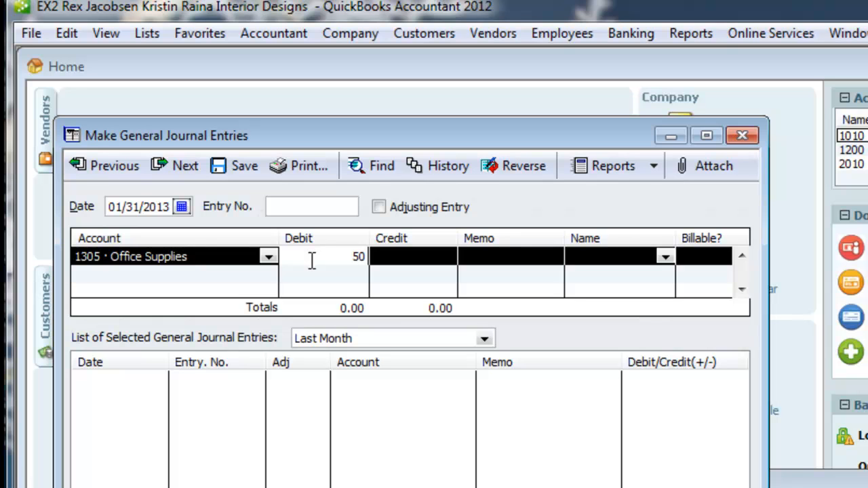
Assign the journal entry's 50.00 credit line to the 1010 Cash - Operating account
click(239, 277)
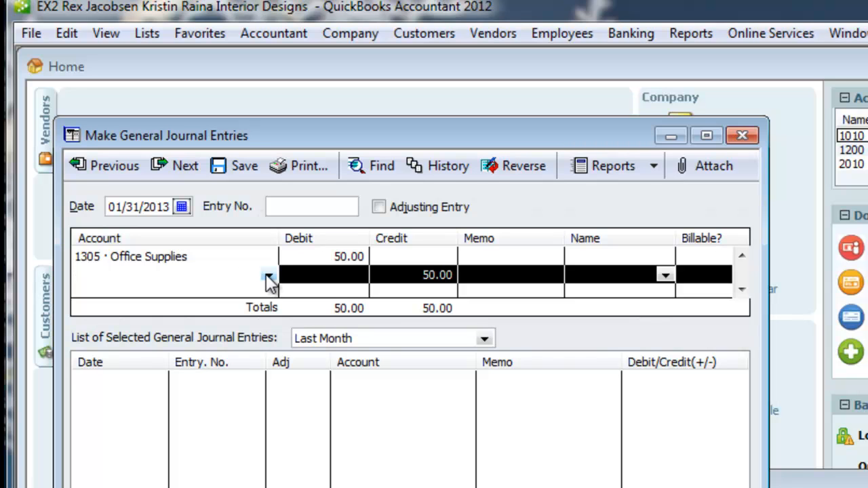
click(269, 279)
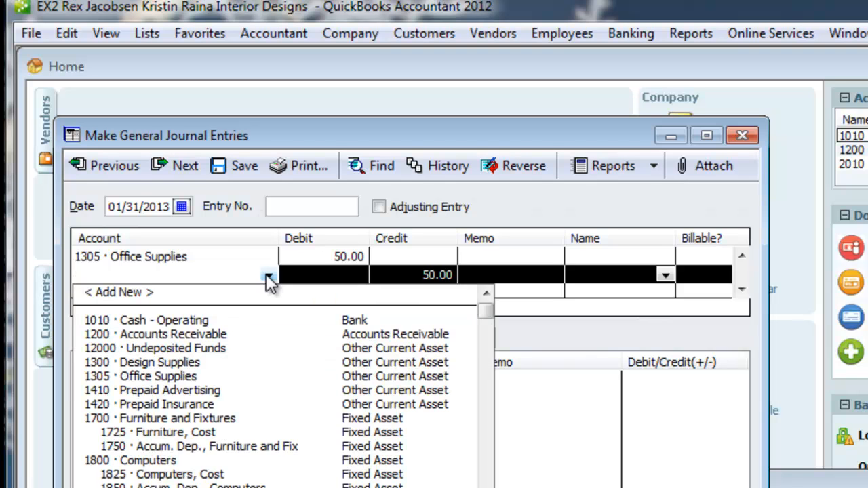
click(204, 321)
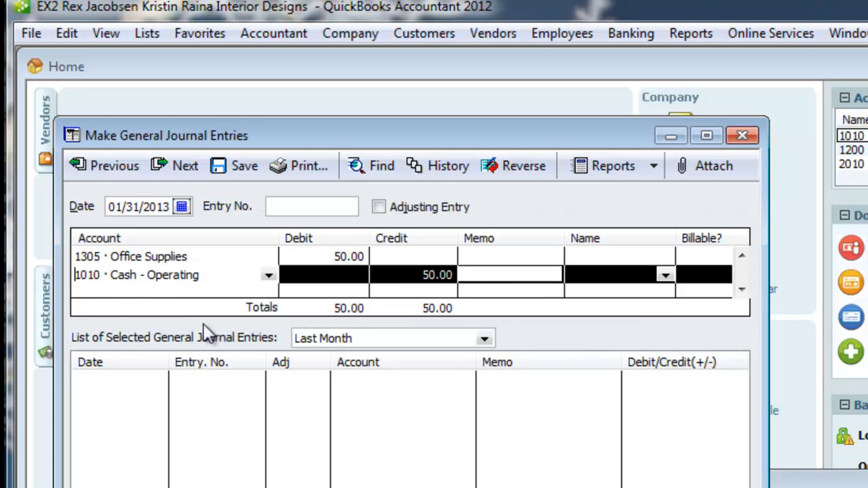
Enter the memo "Check 0001. Purchased from Office Depot" on the cash line and save the journal entry
click(488, 278)
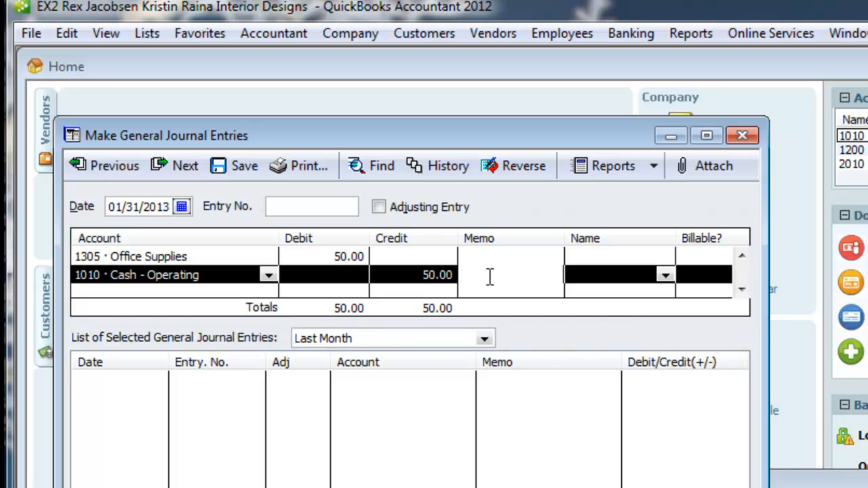
text(Check 10001. Purchase)
text( f)
key(BackSpace)
key(BackSpace)
text(d from)
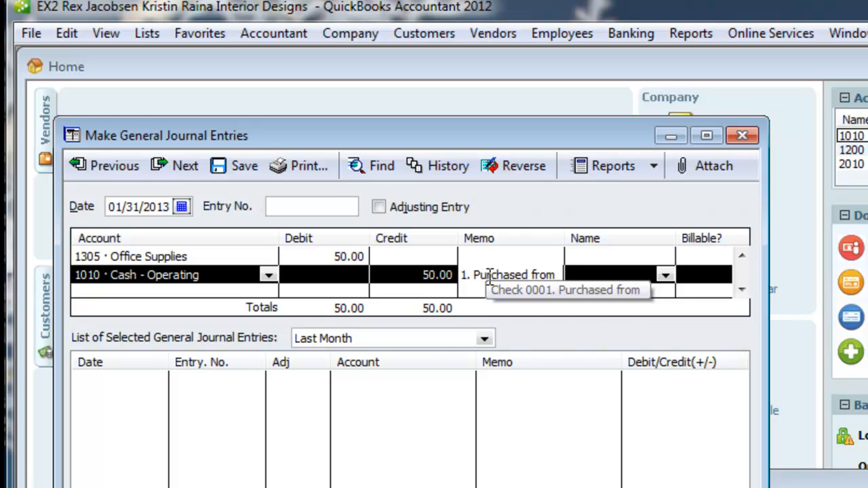
text( Office D)
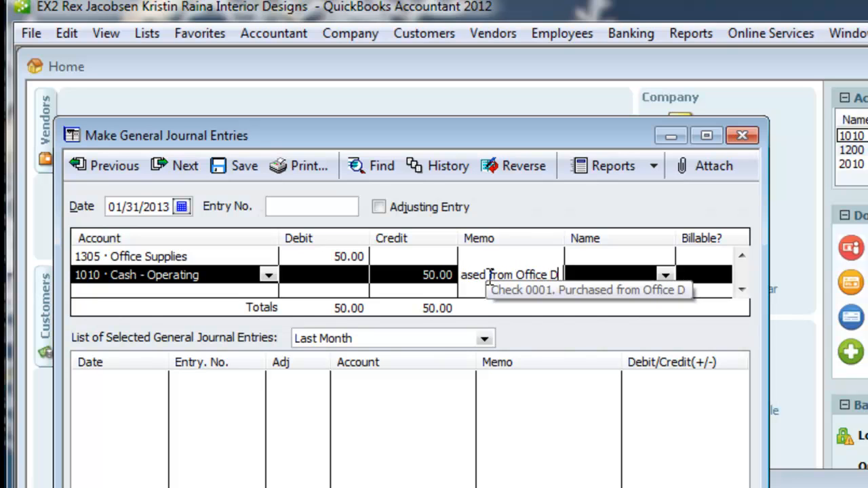
text(epot)
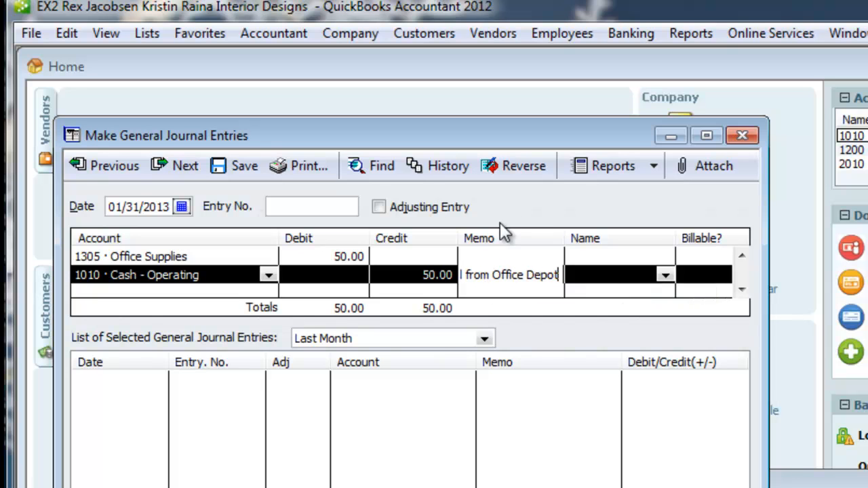
click(510, 257)
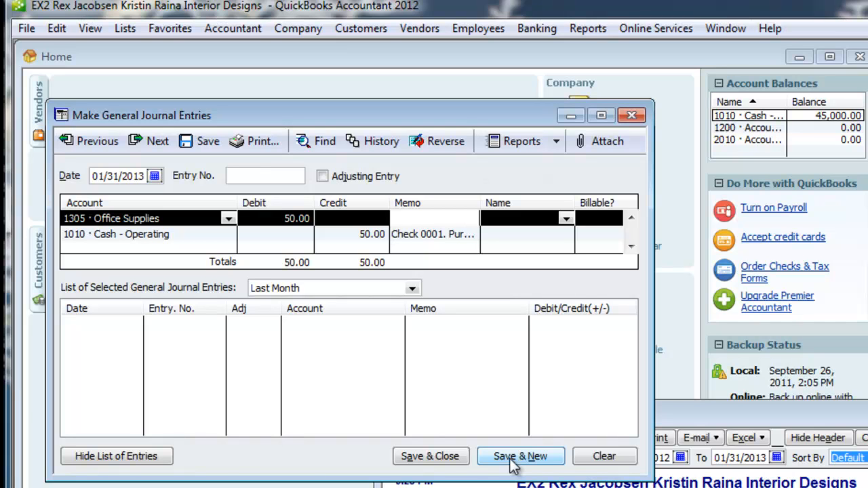
click(194, 147)
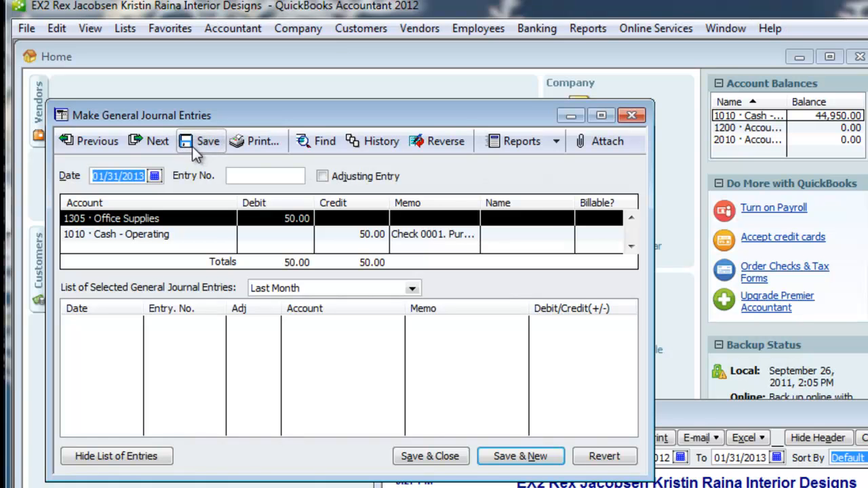
Review the updated trial balance alongside the saved journal entry and close the journal entry window
drag(691, 411, 659, 294)
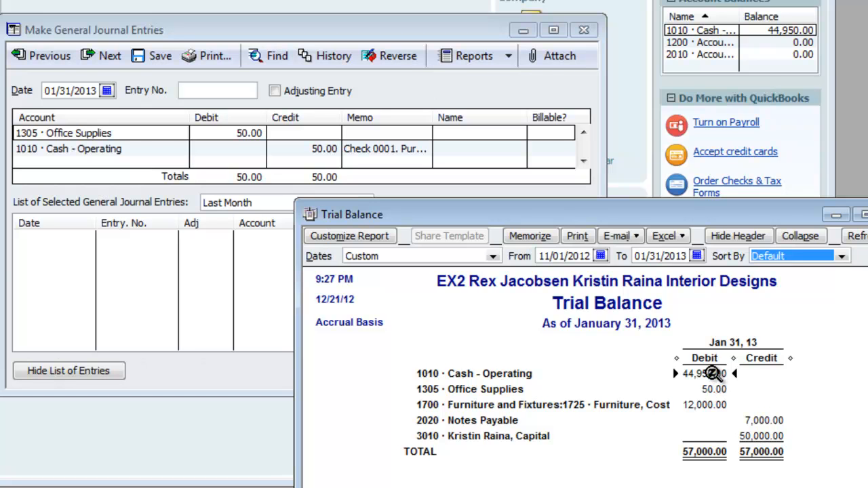
drag(737, 210, 753, 258)
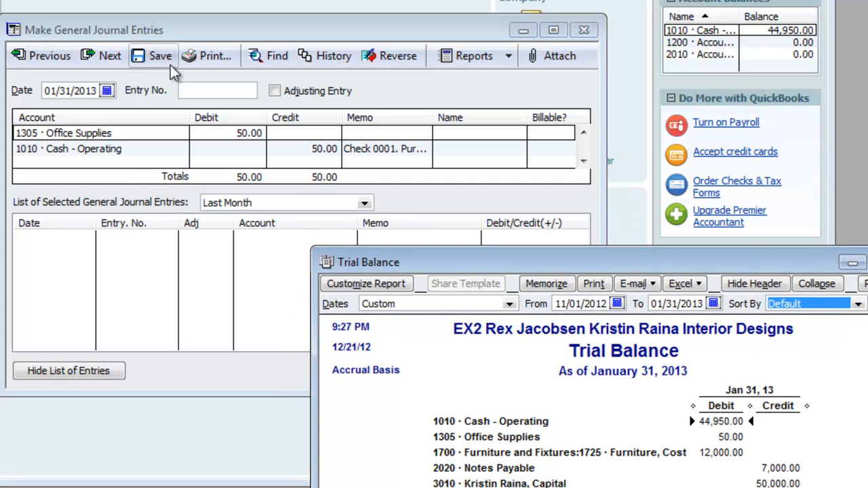
drag(475, 273, 465, 385)
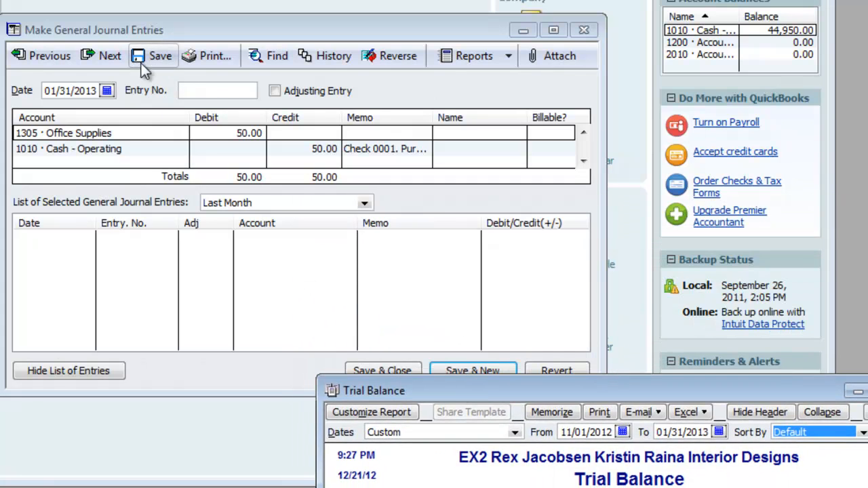
drag(411, 392, 414, 399)
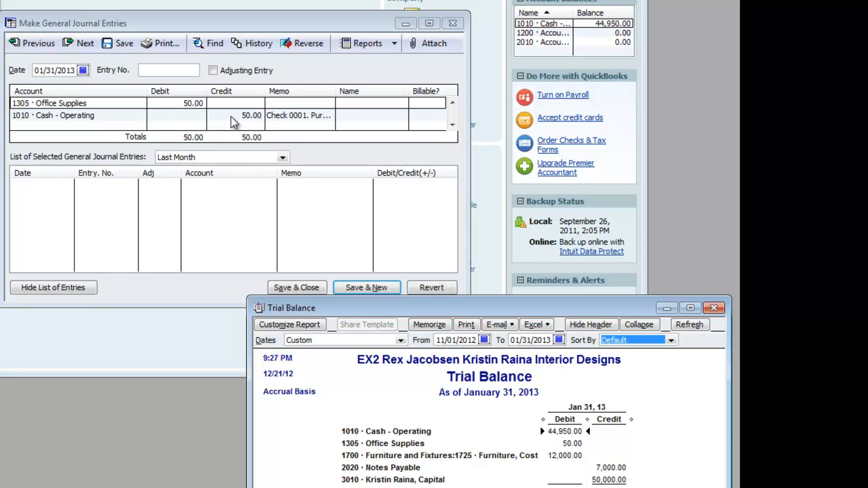
drag(262, 28, 281, 18)
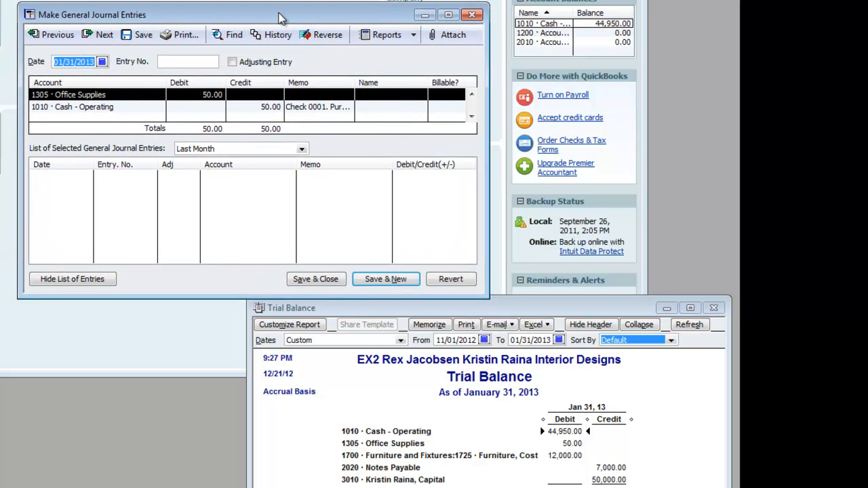
click(473, 15)
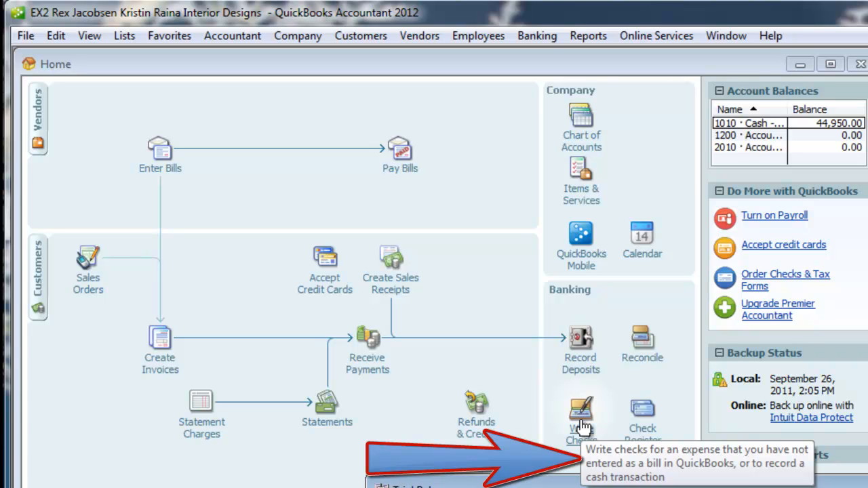
Start a new check from 1010 Cash - Operating payable to the vendor Grayson Graphics
click(581, 425)
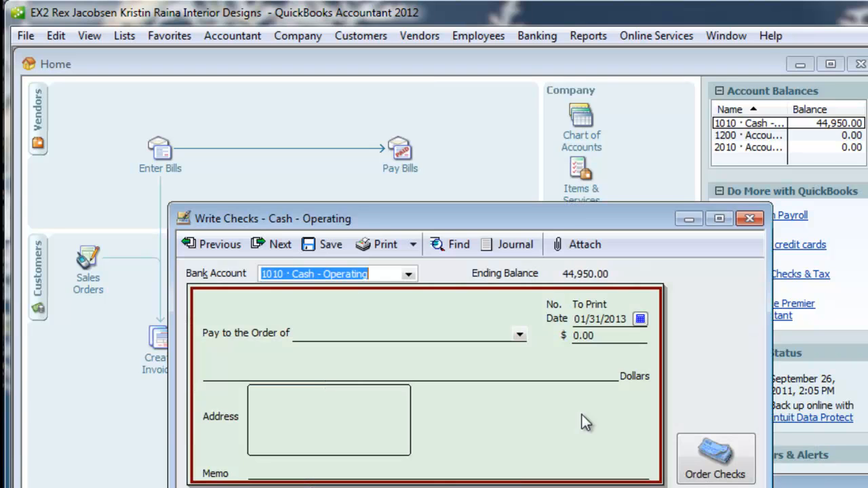
drag(560, 218, 446, 71)
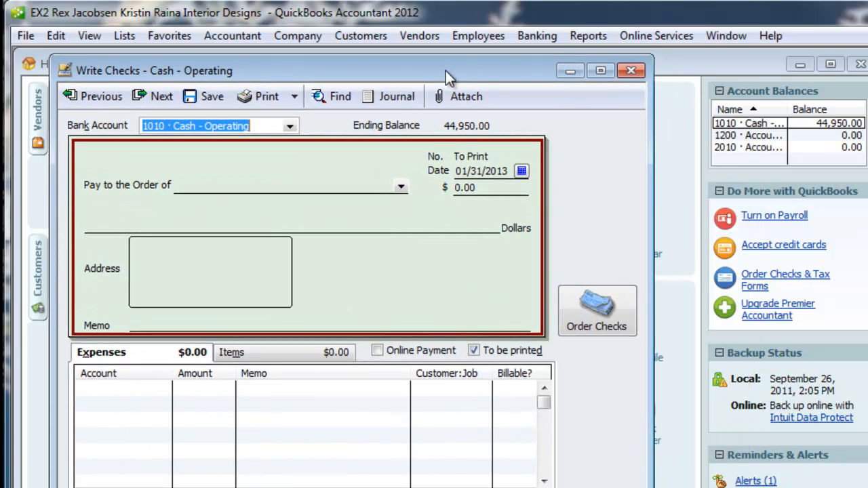
click(401, 188)
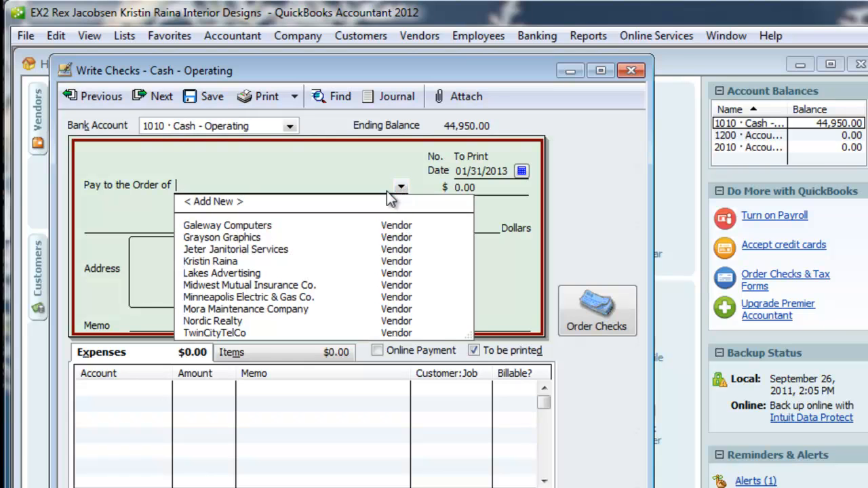
click(222, 238)
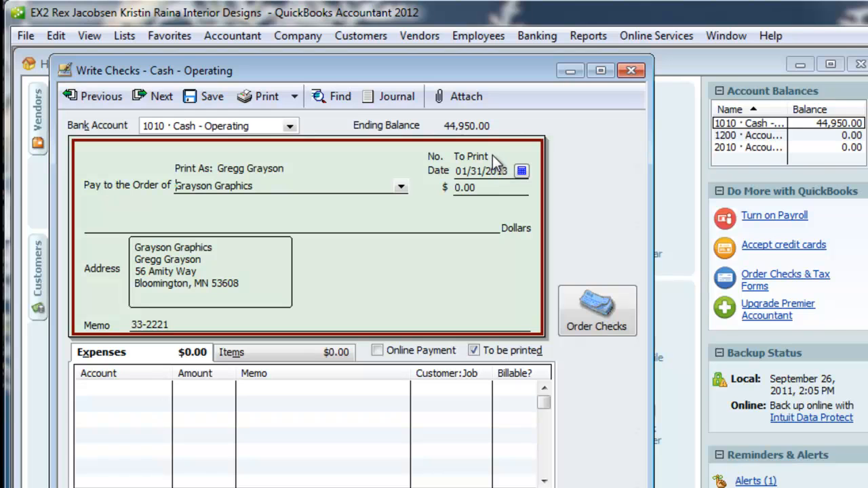
Turn off the check's to-be-printed option and number the check 0002
click(474, 351)
drag(500, 151, 450, 150)
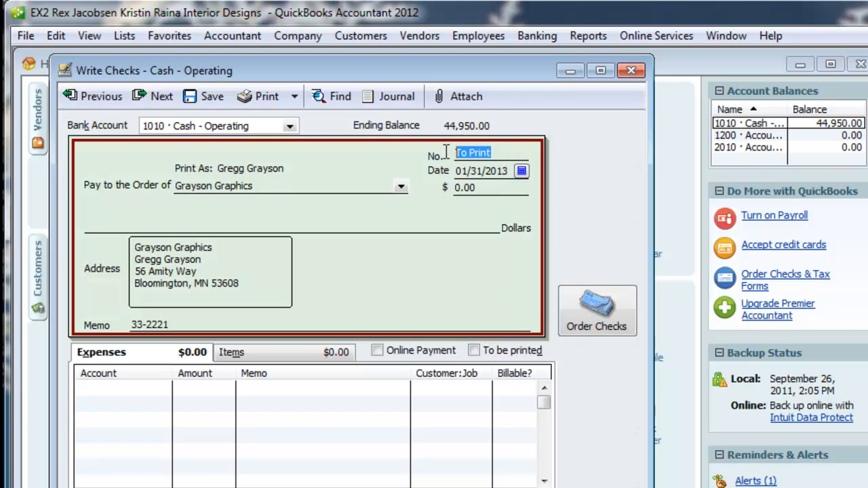
text(0002)
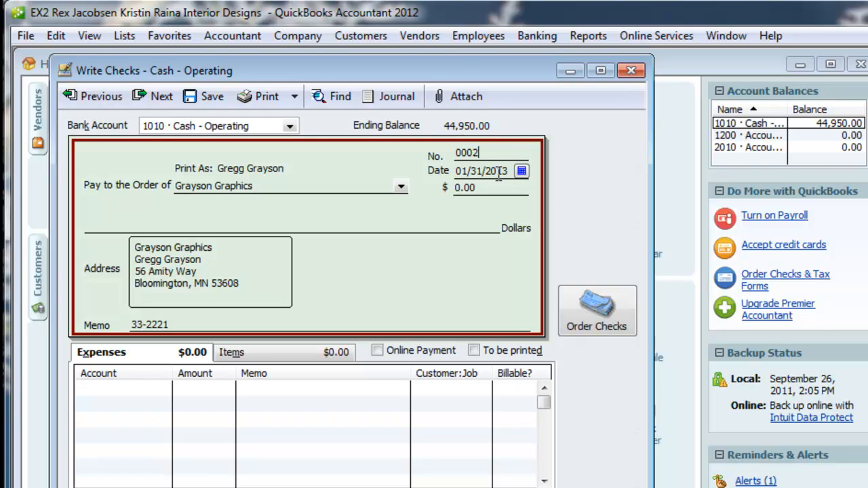
Set the check amount to 25.00 and assign its expense line to the 1300 Design Supplies account
drag(487, 189, 440, 190)
text(25)
click(167, 390)
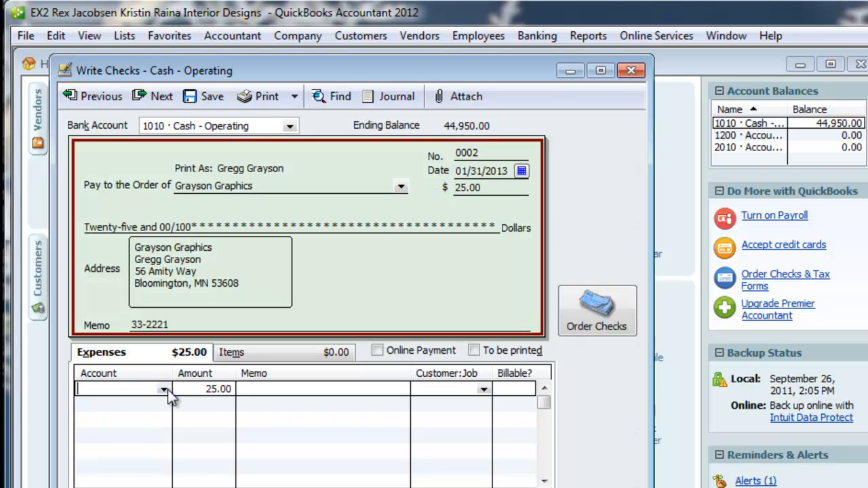
click(164, 389)
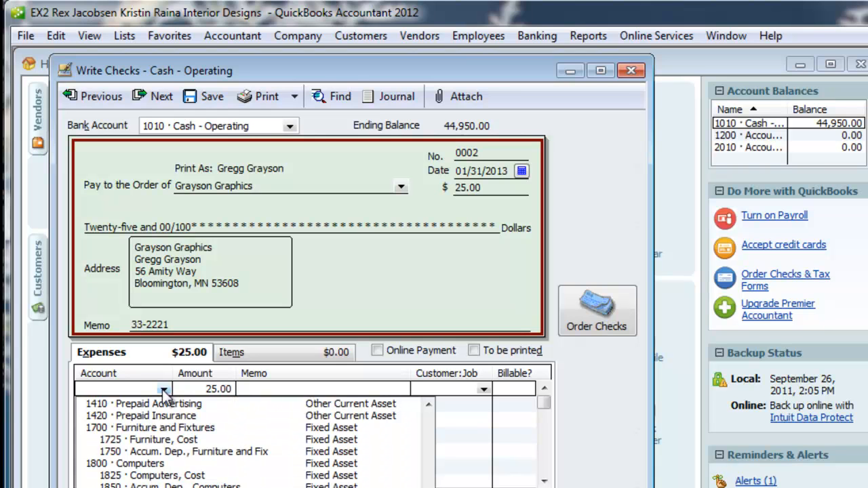
click(428, 419)
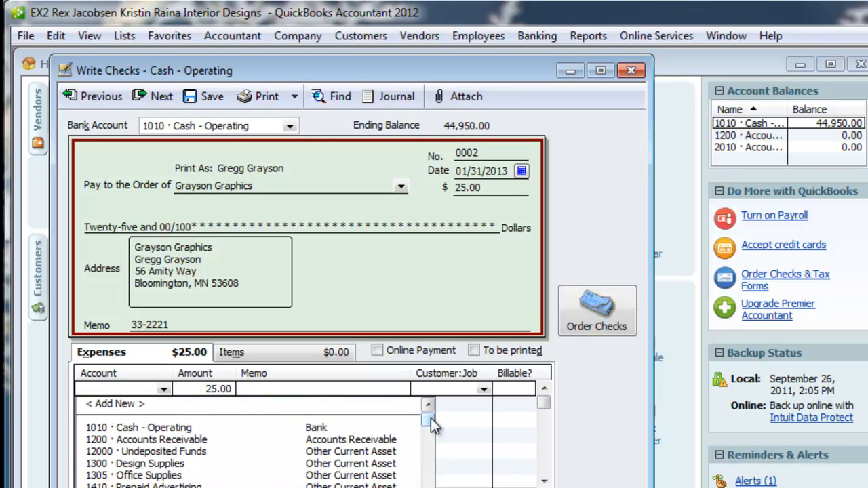
click(168, 464)
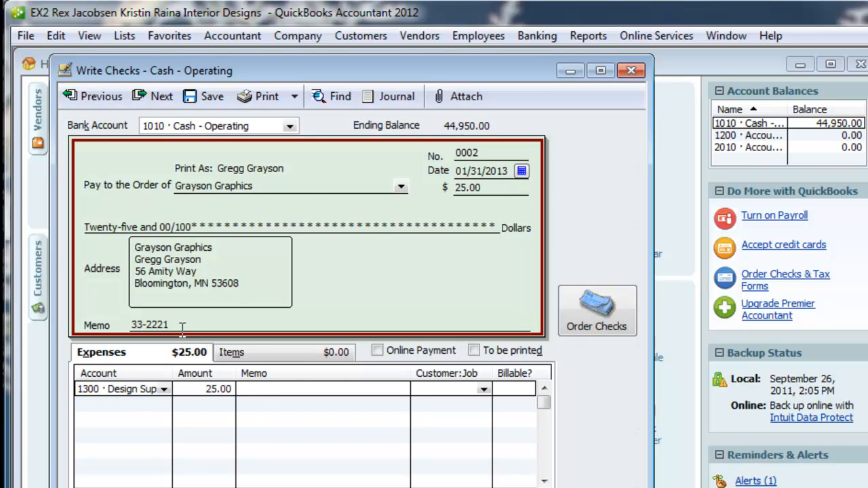
Replace the check's memo with "3 T-squares, 4 reams of xyz paper" and save and close the check
drag(173, 325, 130, 327)
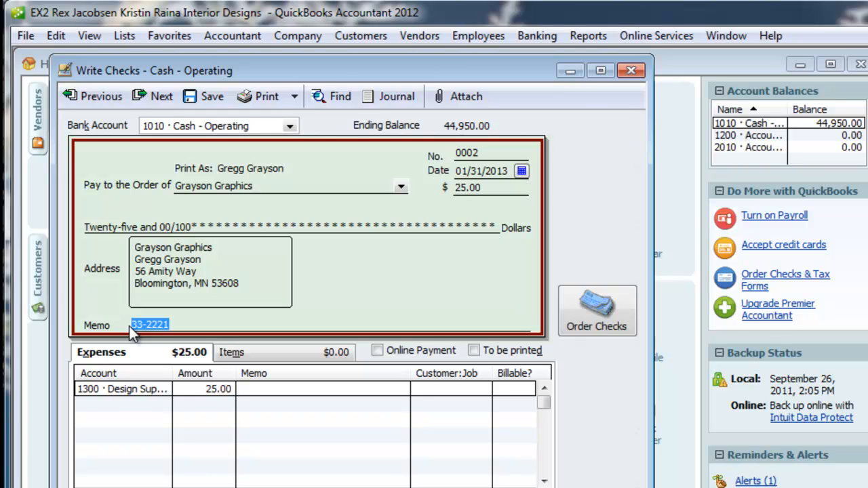
text(3 T-squares, 4 reams o)
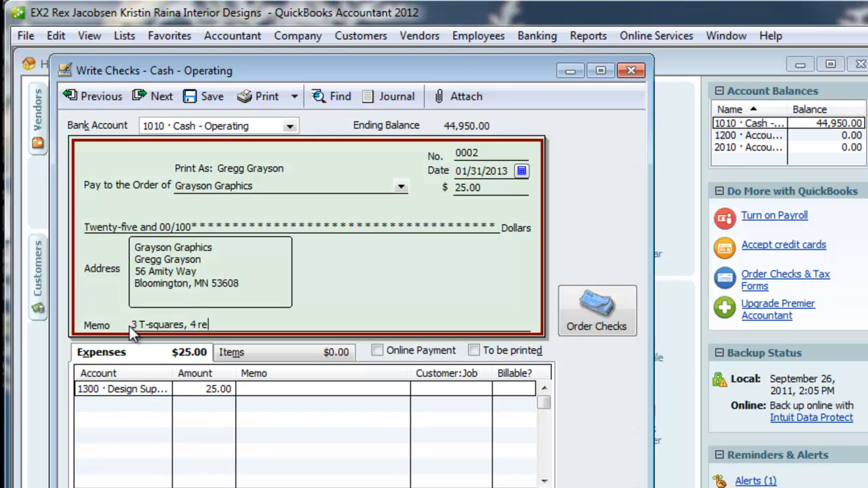
text(f xyz pe)
key(BackSpace)
text(aper)
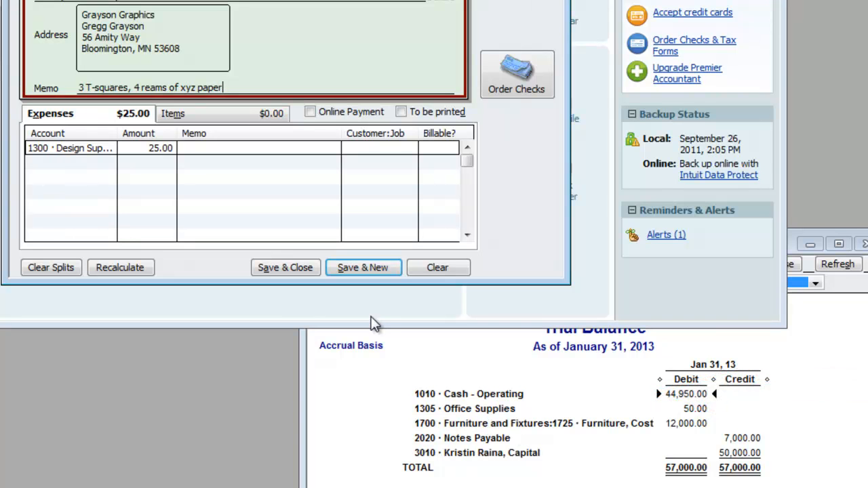
click(302, 271)
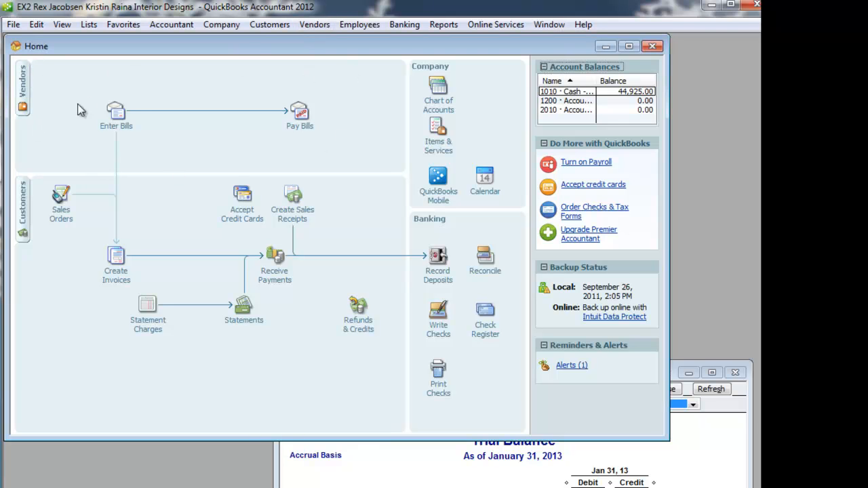
Examine the blank Enter Bills form and the ways to reach it, closing the form without entering a bill
click(314, 26)
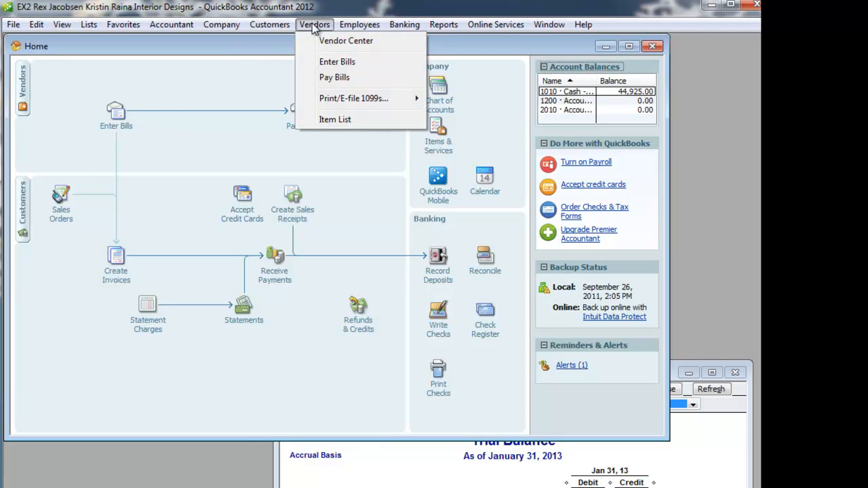
click(351, 62)
drag(187, 34, 227, 145)
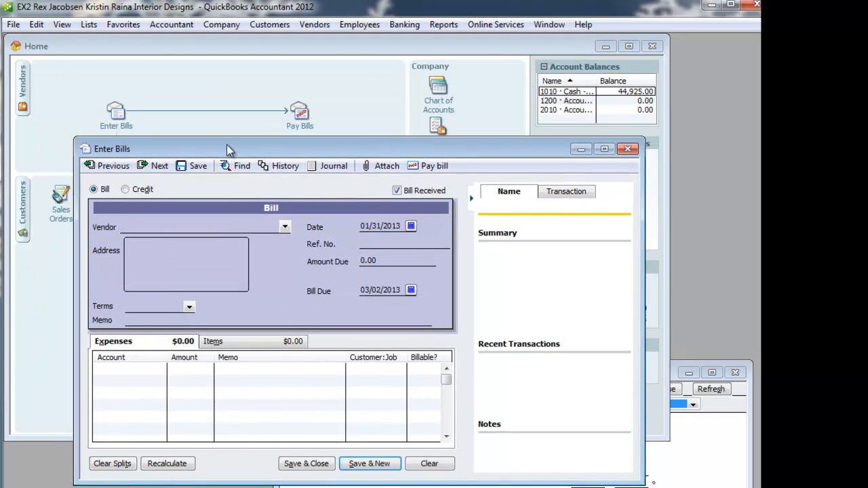
click(628, 150)
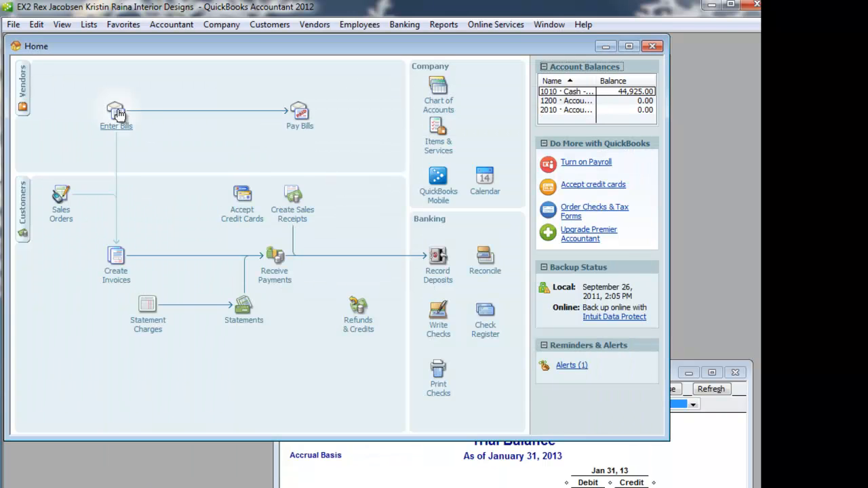
click(114, 114)
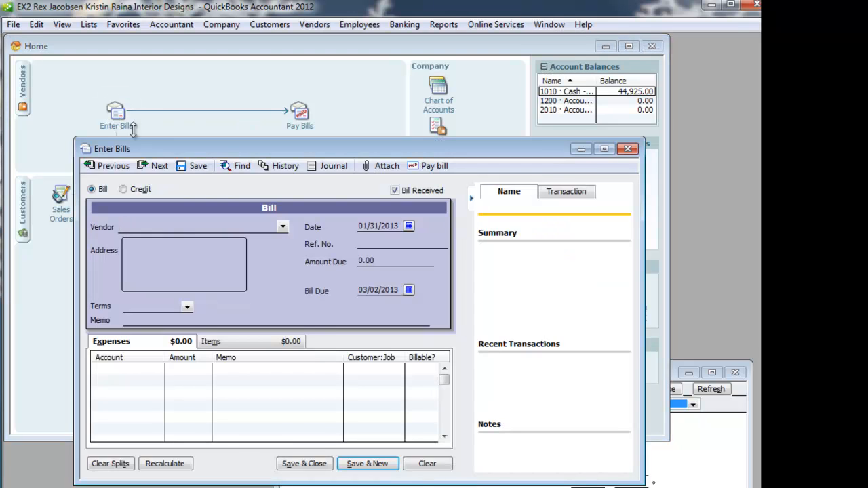
drag(166, 155, 155, 109)
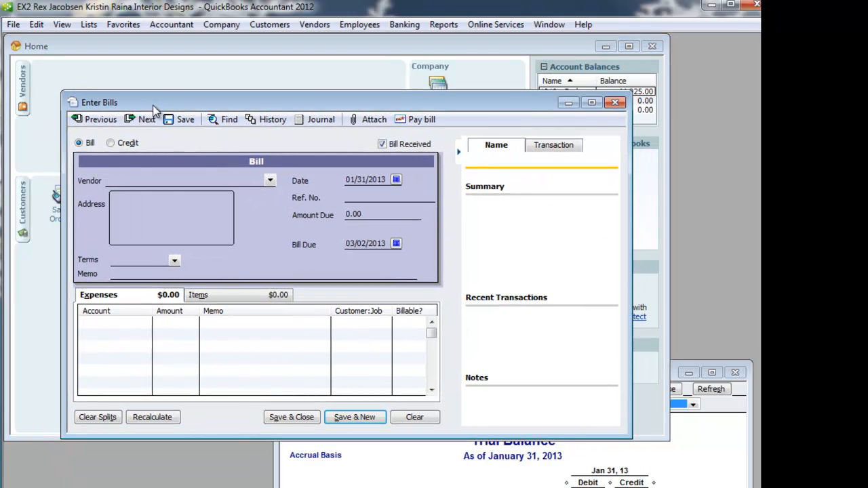
click(616, 103)
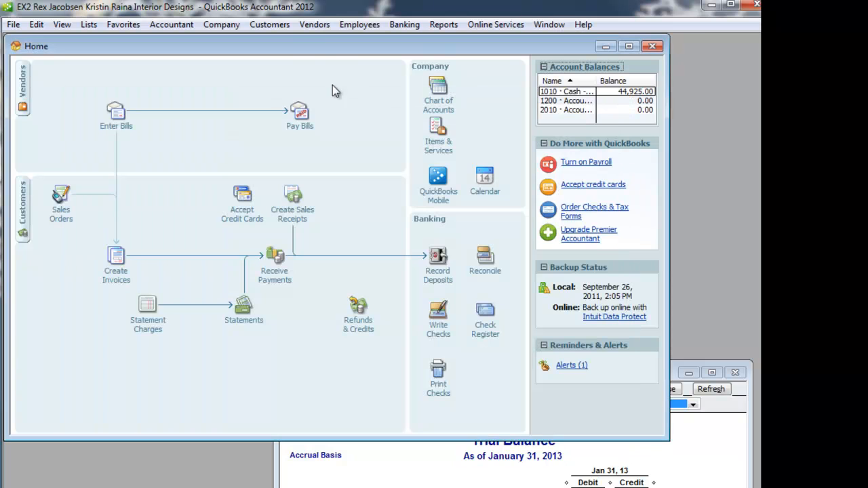
click(317, 25)
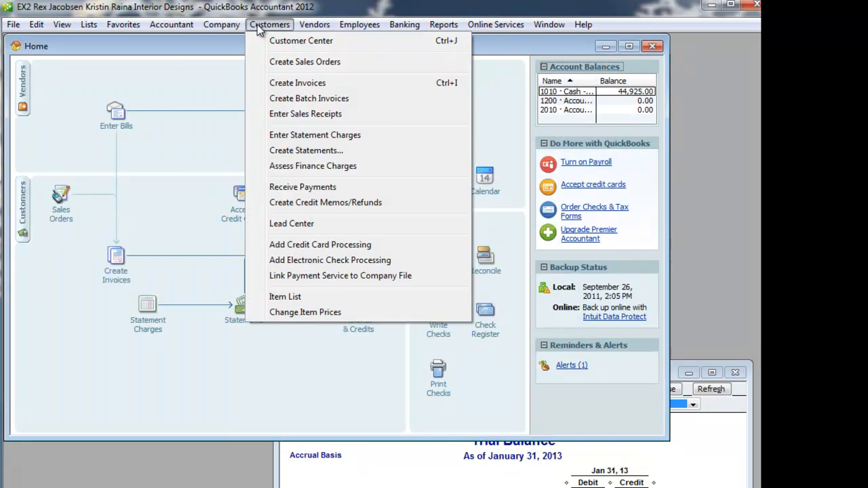
mouse_move(209, 33)
mouse_move(252, 25)
click(306, 27)
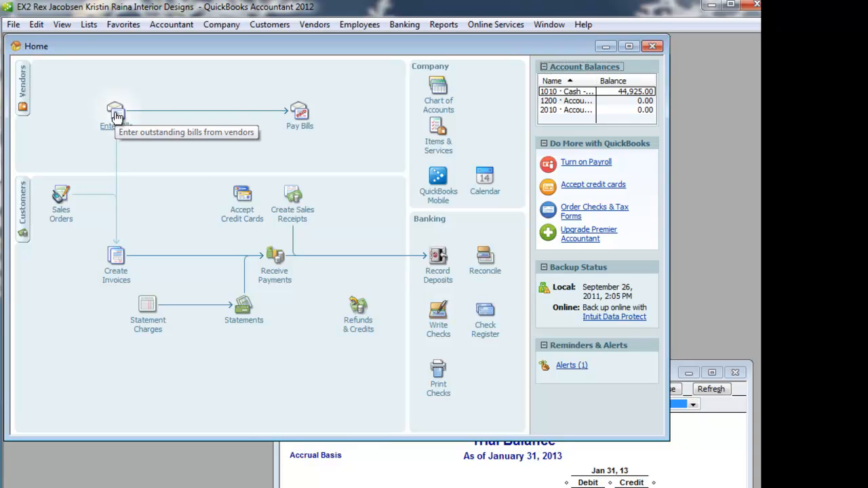
Compare the blank check, bill and general journal entry forms, closing each without entering anything
click(438, 319)
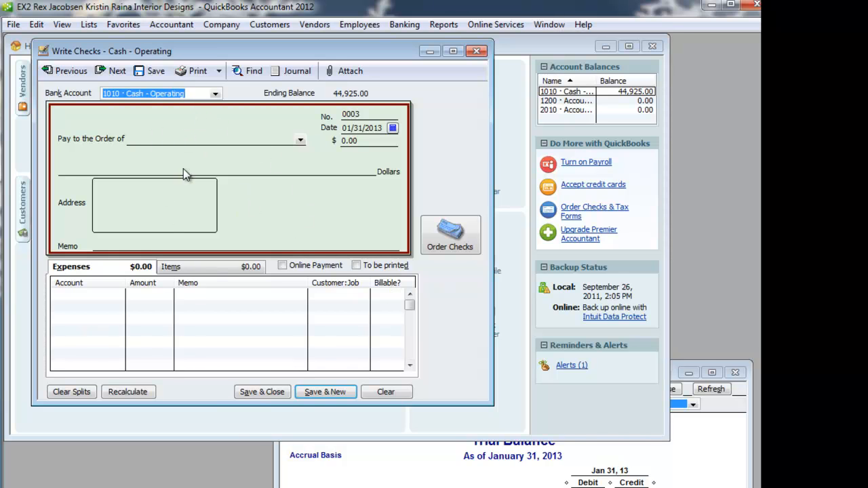
click(476, 51)
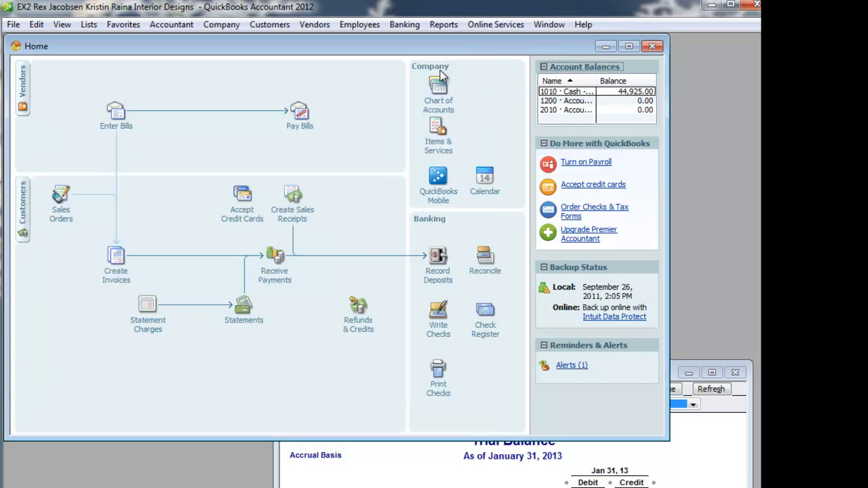
click(117, 116)
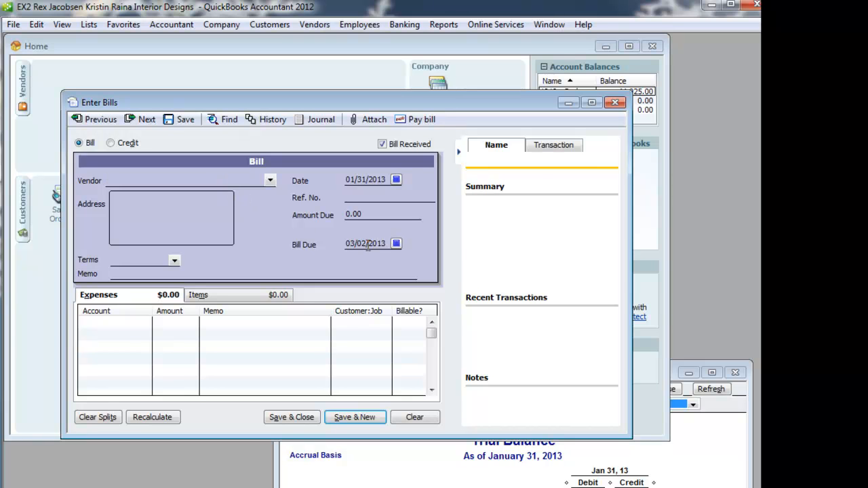
click(615, 102)
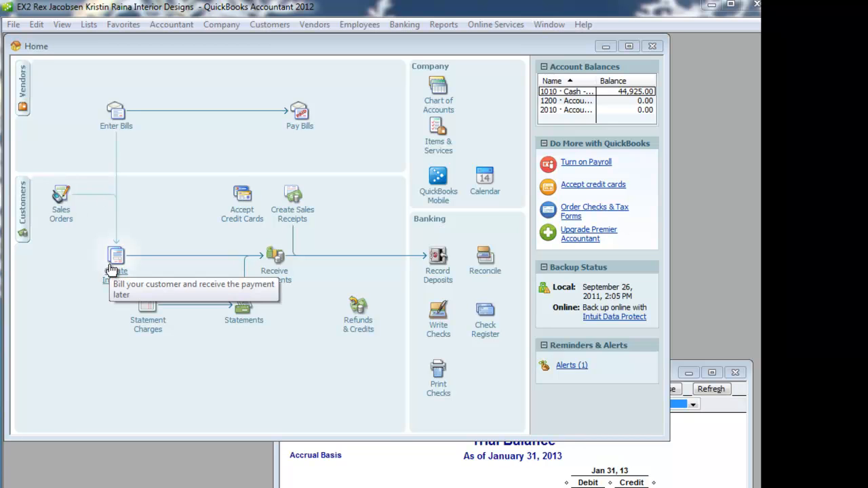
click(213, 26)
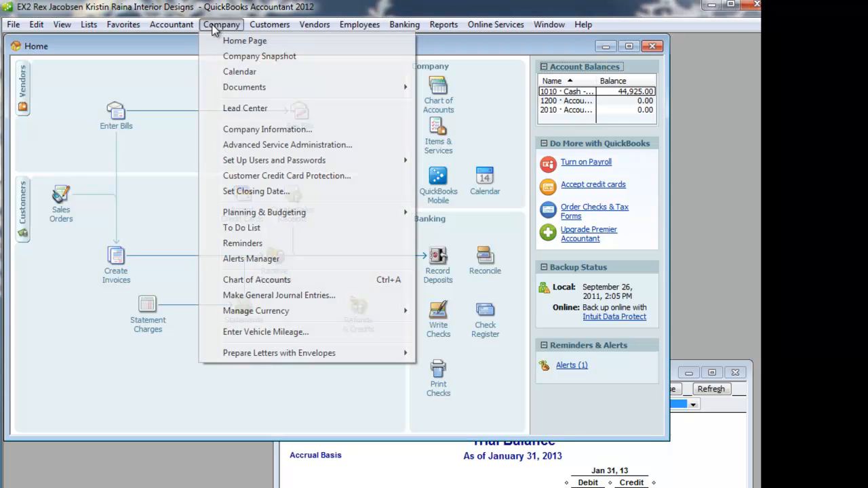
click(268, 296)
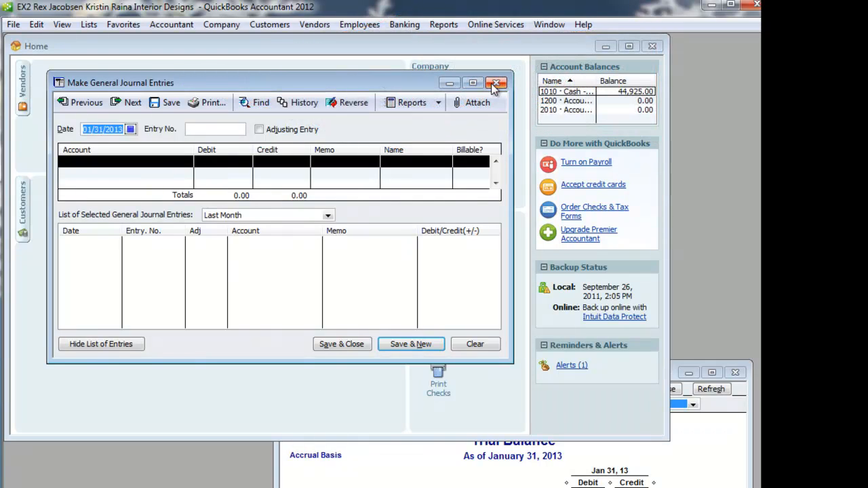
click(499, 83)
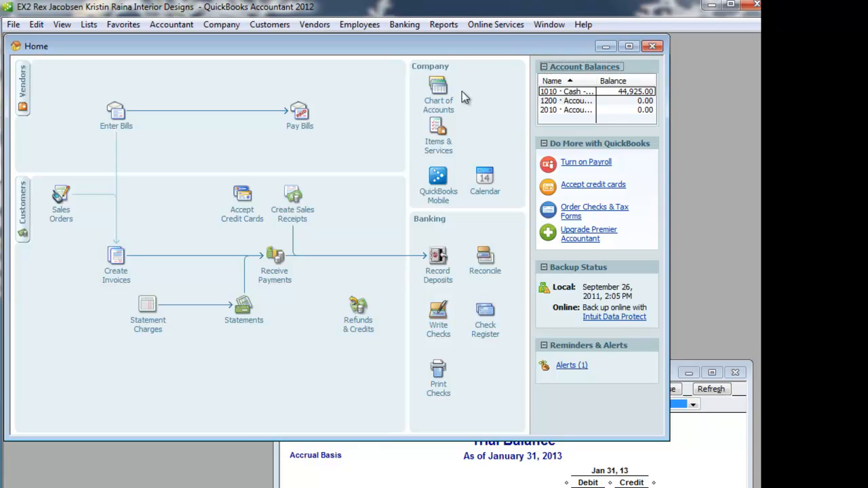
Reopen the Write Checks form and go back to the saved check 0002 to Grayson Graphics
click(440, 314)
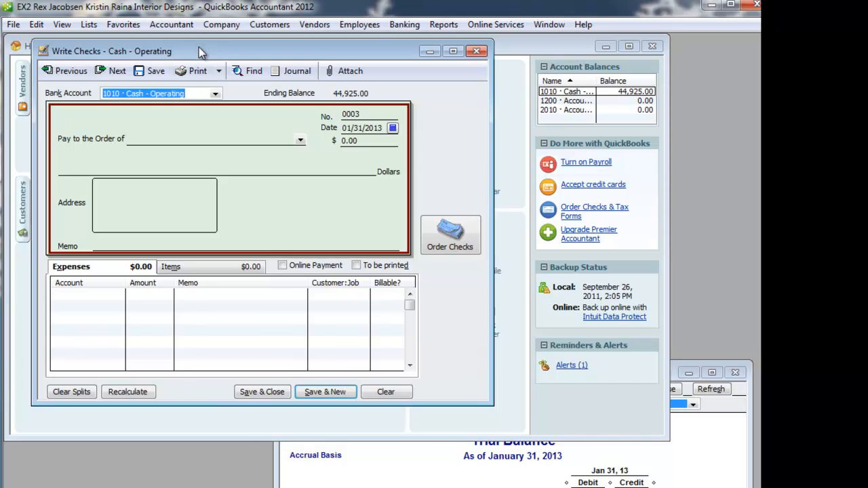
drag(201, 53, 209, 81)
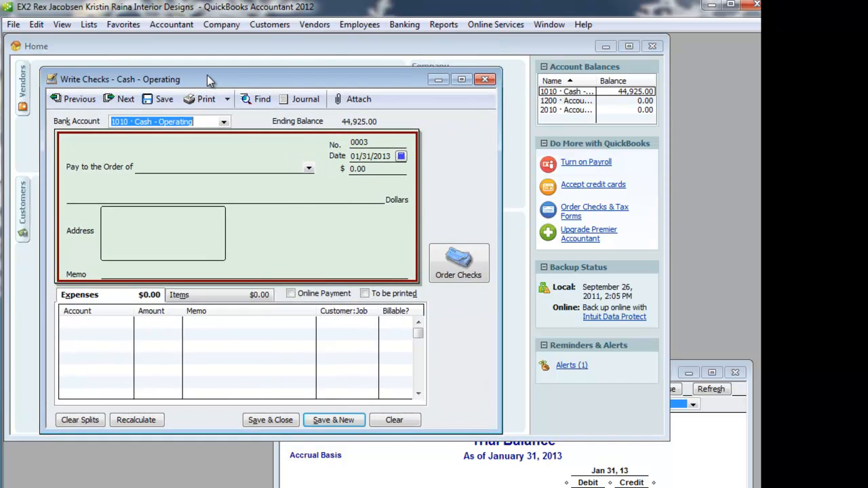
click(77, 103)
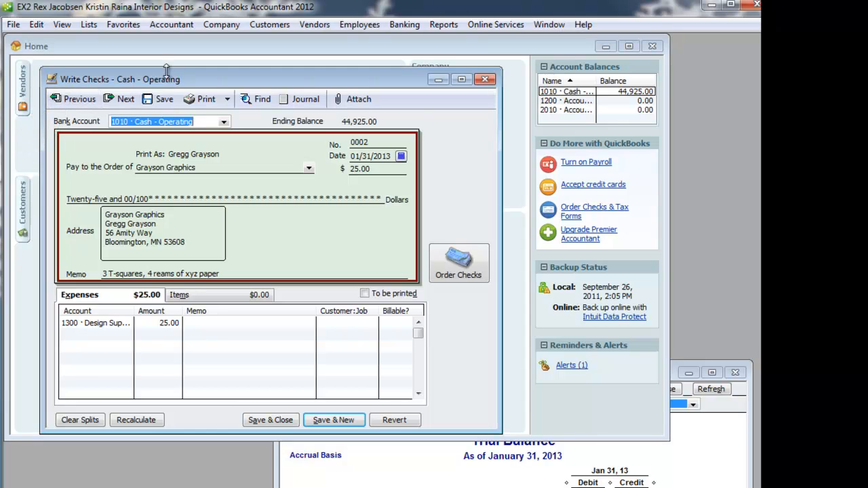
drag(165, 81, 192, 119)
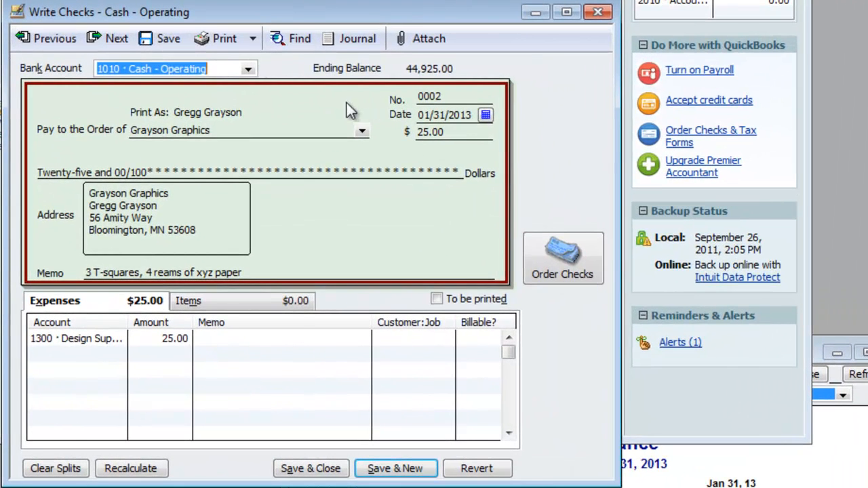
Change the memo of check 0002 to "3 T-squares, 5 reams of xyz paper" and record the changed transaction
click(152, 272)
double_click(151, 272)
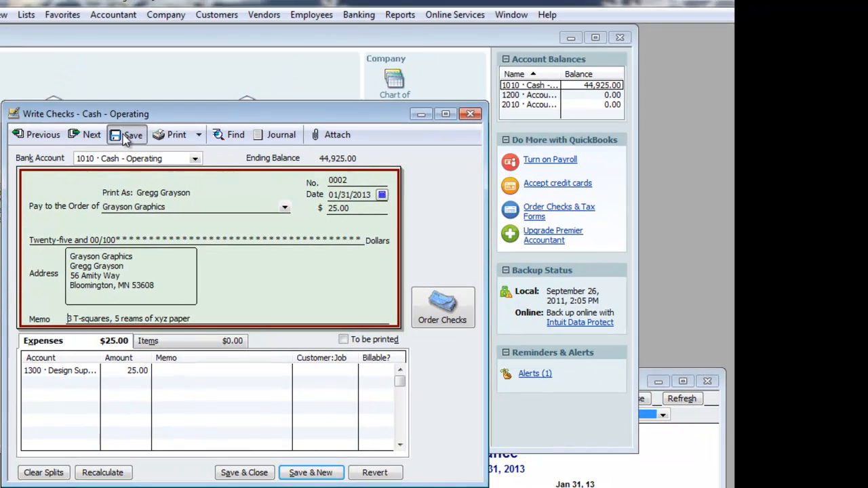
click(146, 80)
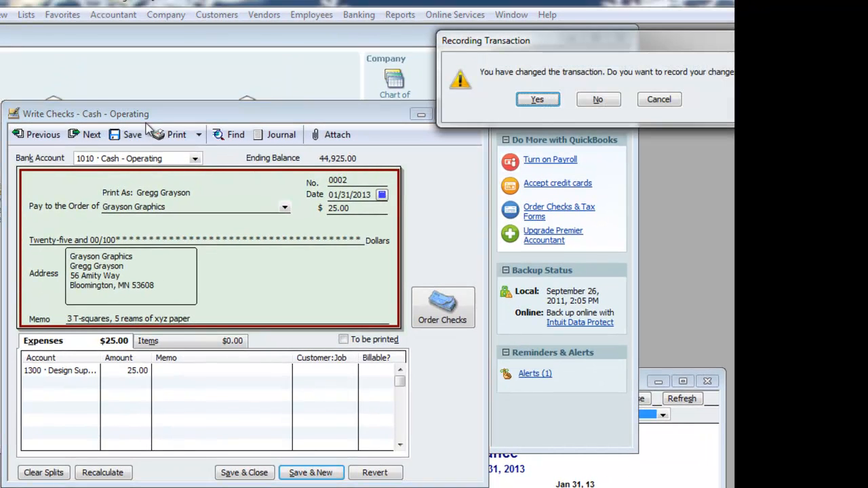
click(549, 100)
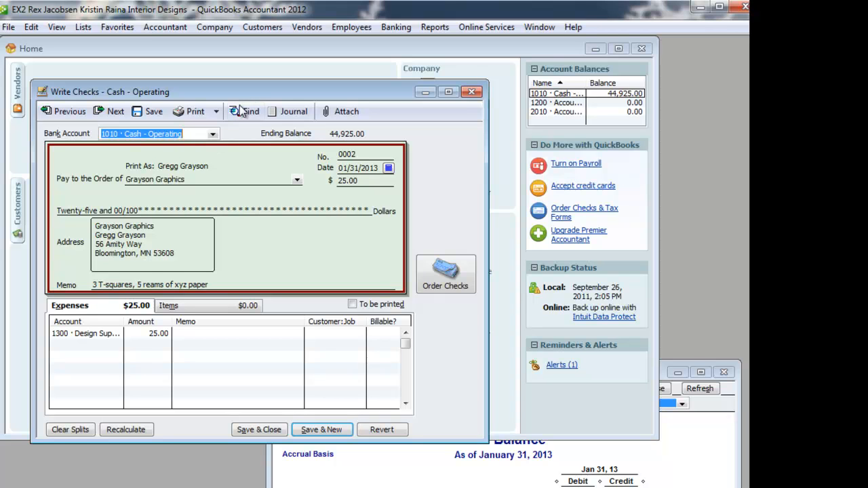
mouse_move(248, 95)
mouse_down()
mouse_move(224, 78)
mouse_move(247, 80)
mouse_up()
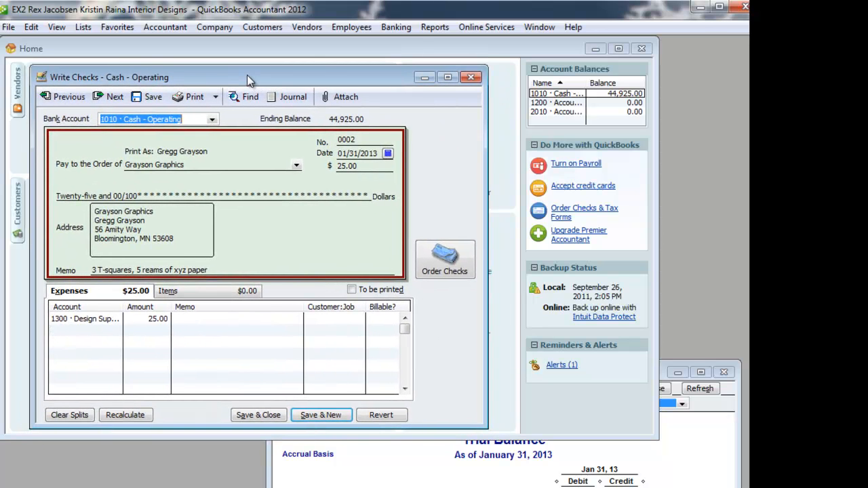
Open the Journal report and place its window over the lower part of the check
click(435, 27)
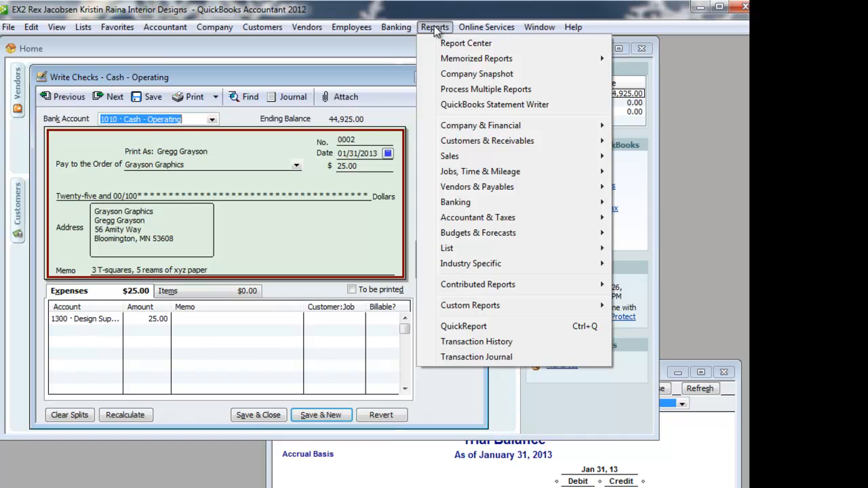
mouse_move(498, 217)
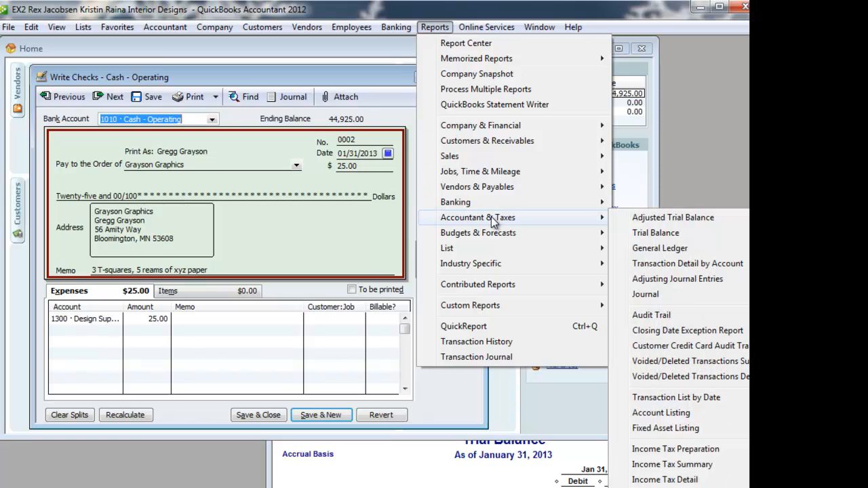
click(646, 294)
drag(403, 100, 451, 235)
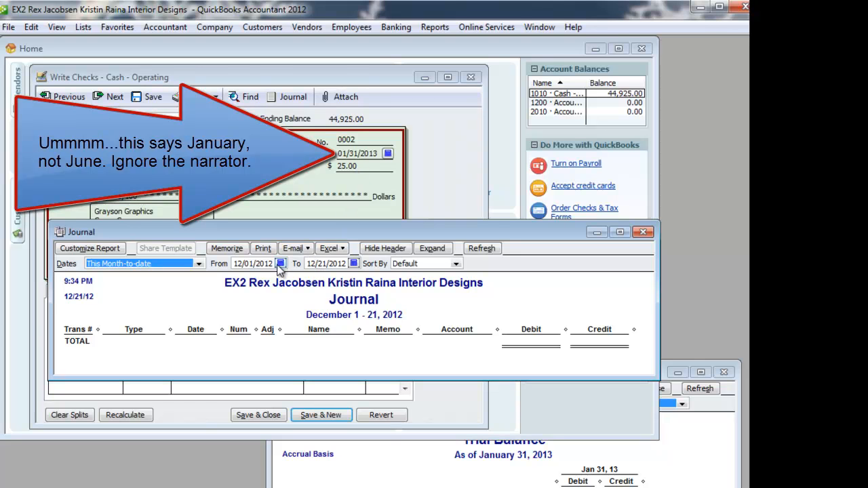
Set the Journal report's date range from 01/31/2013 to 01/31/2013 and widen the Account column to show full account names
key(Tab)
text(0)
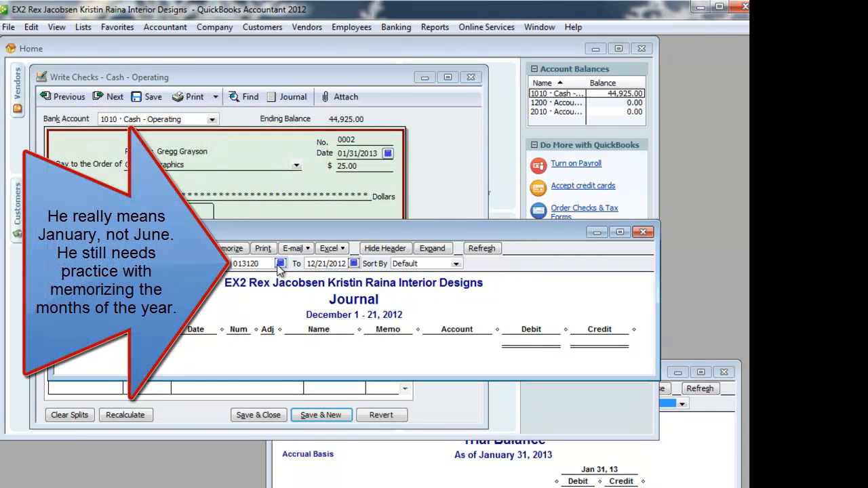
text(1/31/2013)
key(Tab)
text(01)
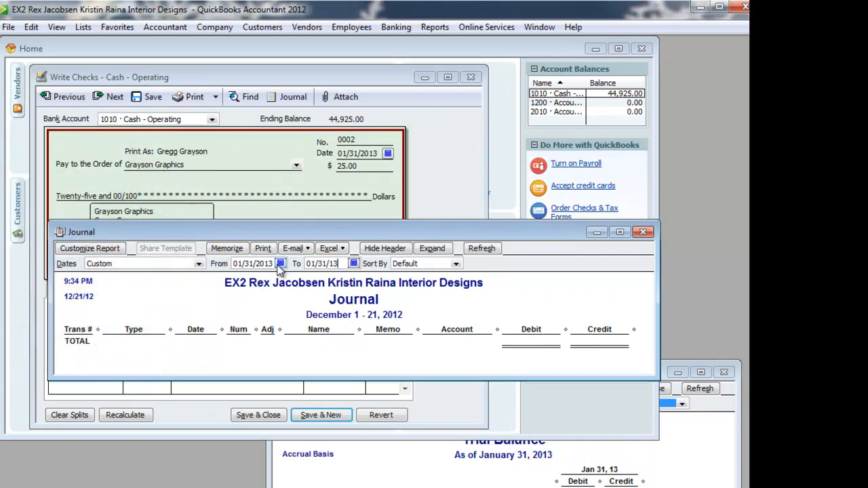
key(Tab)
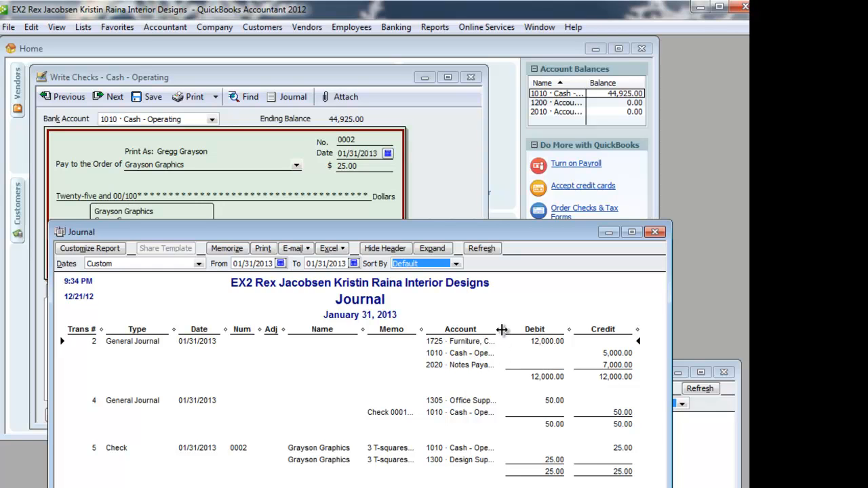
drag(502, 330, 536, 330)
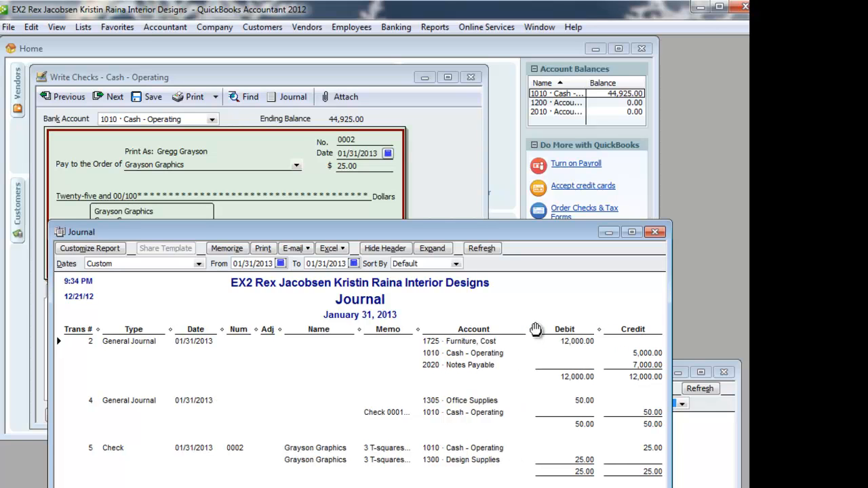